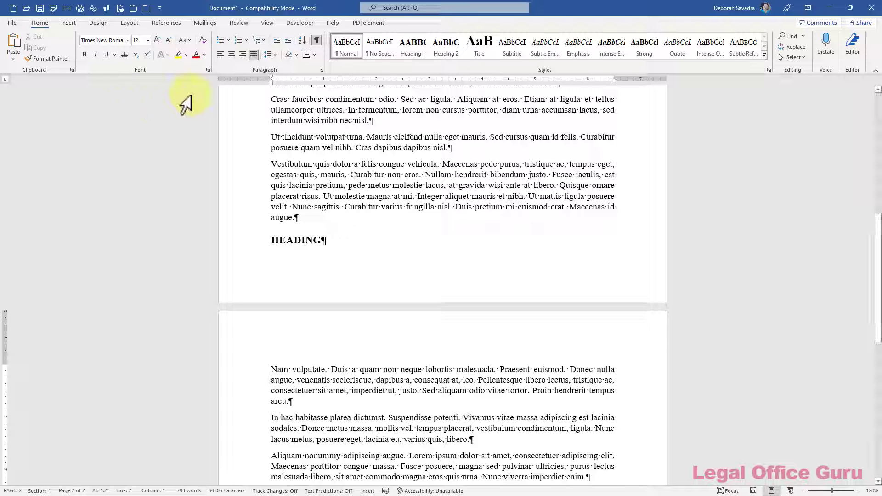
Step: Turn on Keep with next in the Heading 1 style's paragraph settings
right_click(412, 49)
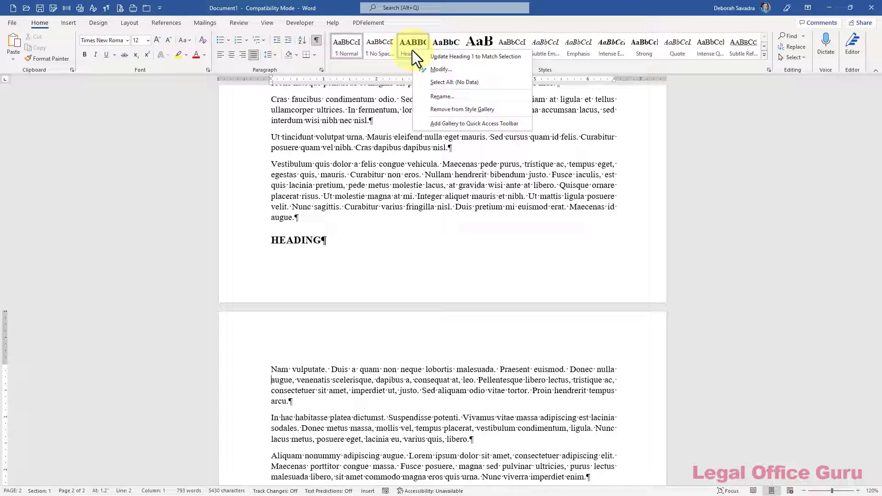
click(451, 70)
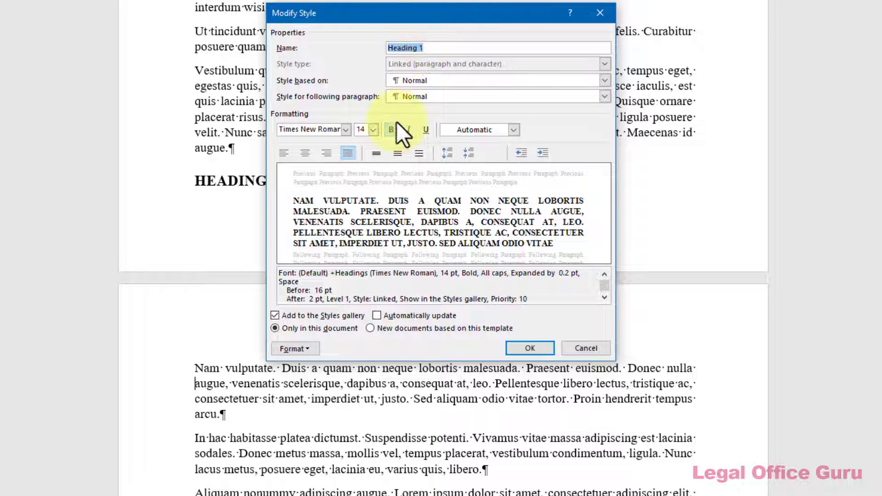
click(308, 348)
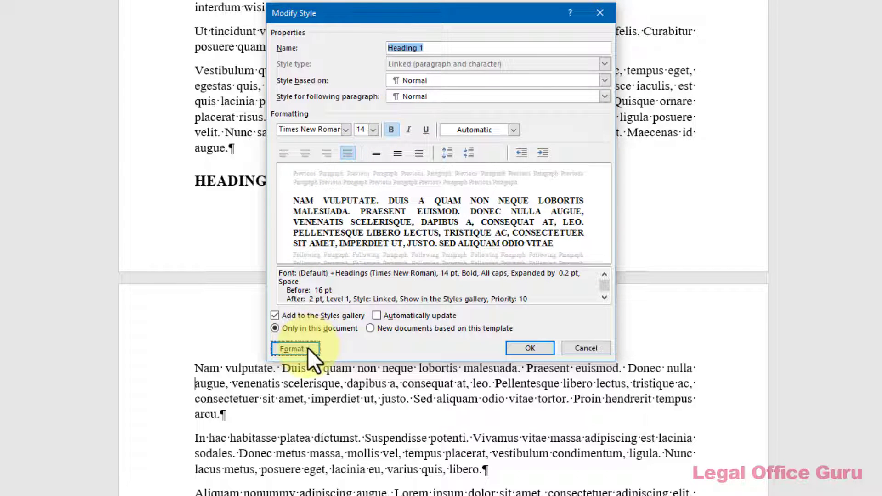
click(307, 348)
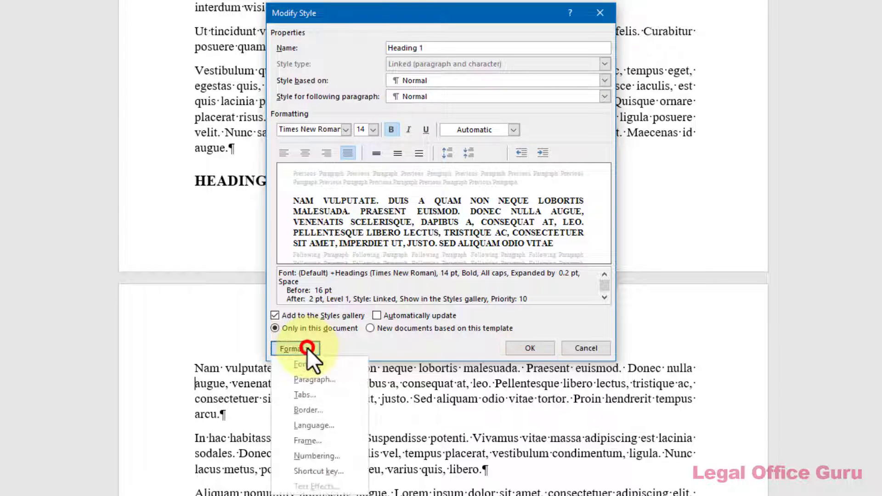
click(329, 382)
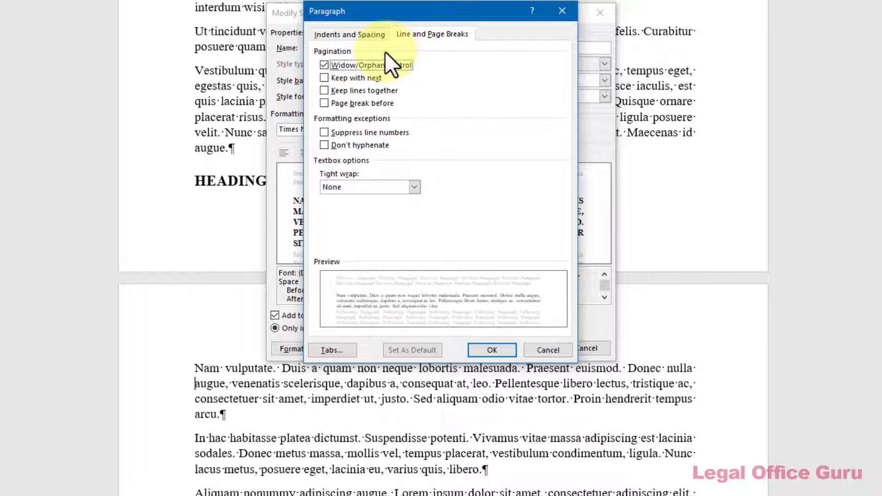
click(326, 79)
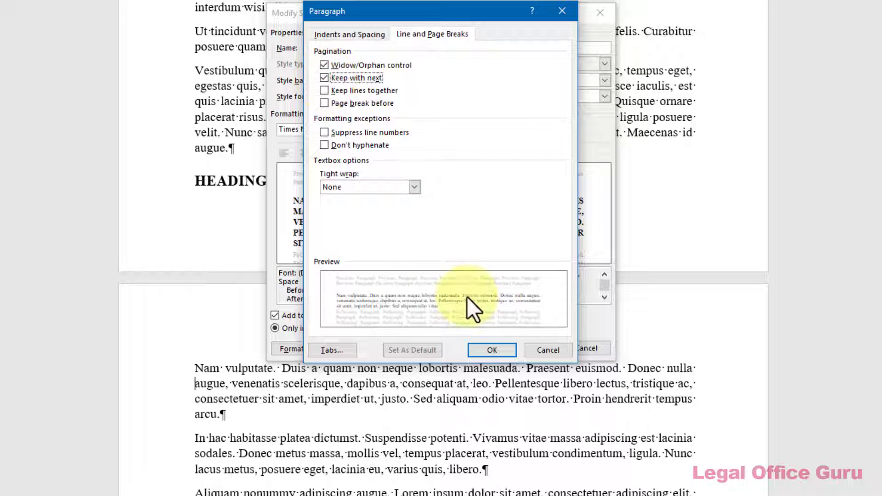
click(472, 344)
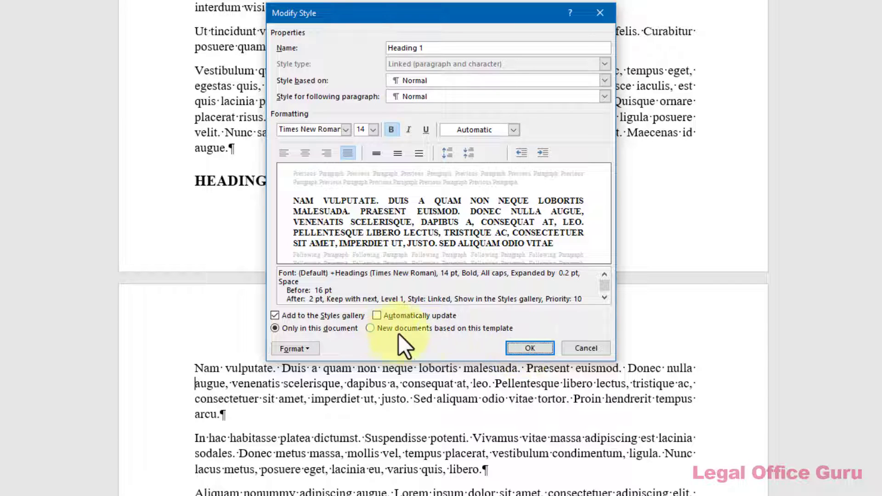
Step: Apply Heading 1 to new template-based documents; untick Intense Quote's Add to the Styles gallery, then cancel
click(370, 328)
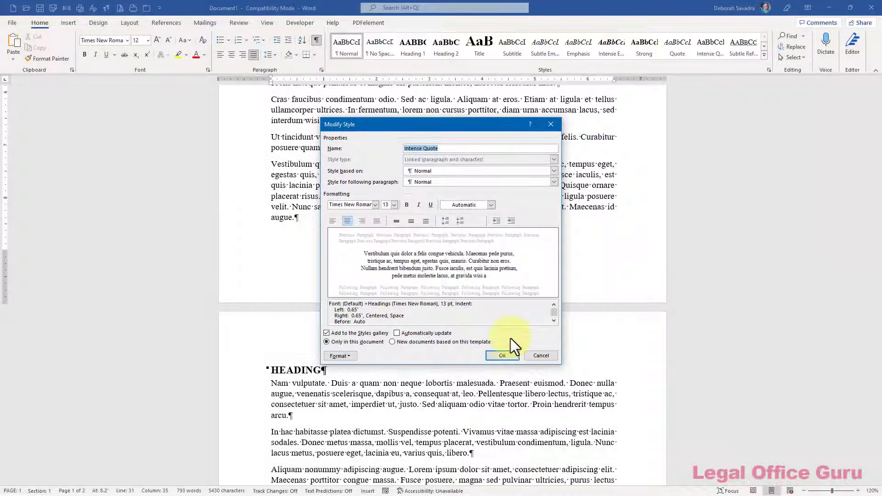
click(325, 332)
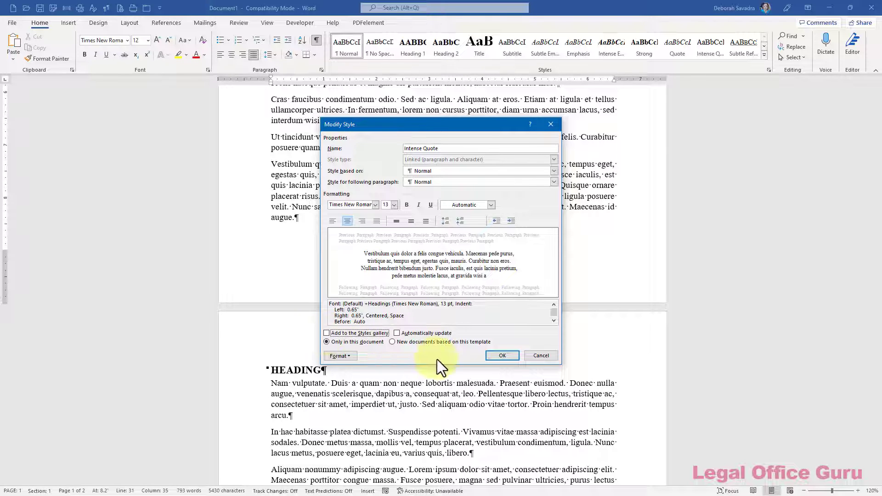
click(533, 357)
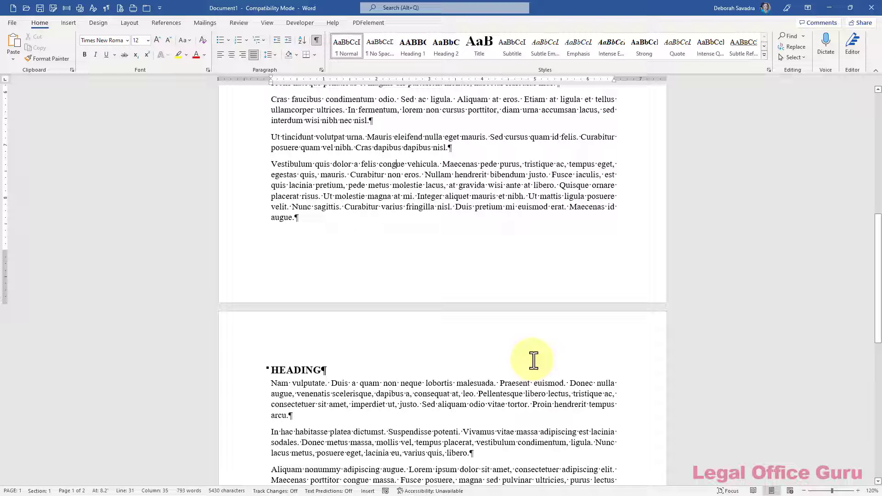
Step: Open Manage Styles from the Styles pane, keeping the style list sorted alphabetically
click(764, 56)
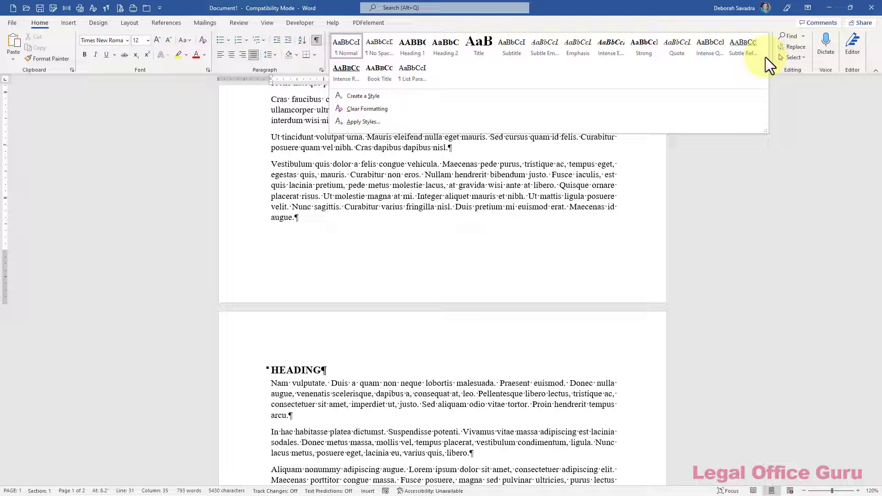
click(754, 23)
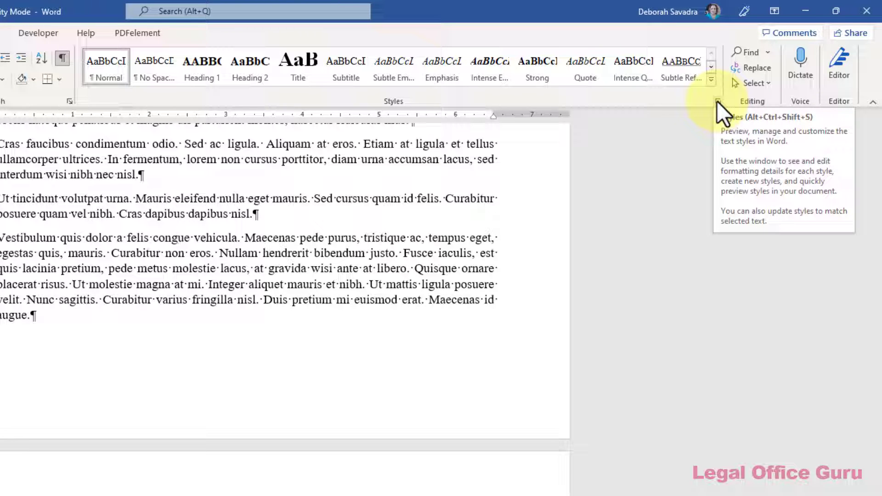
click(717, 101)
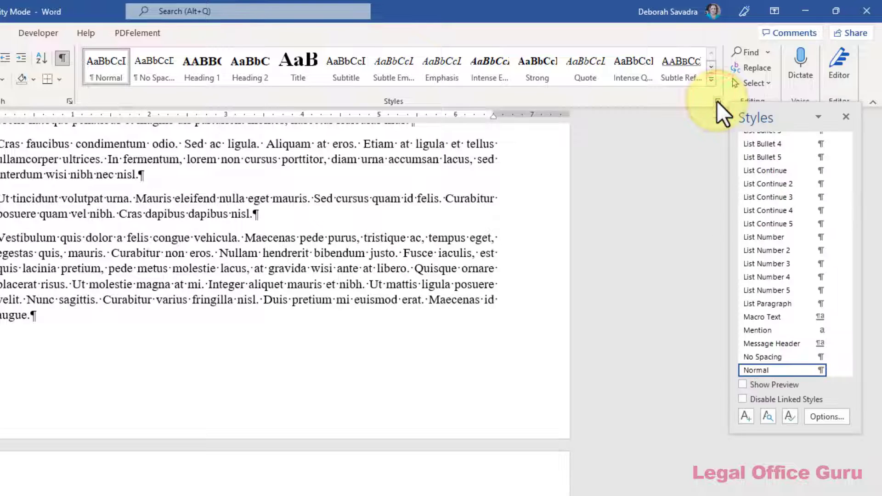
click(790, 418)
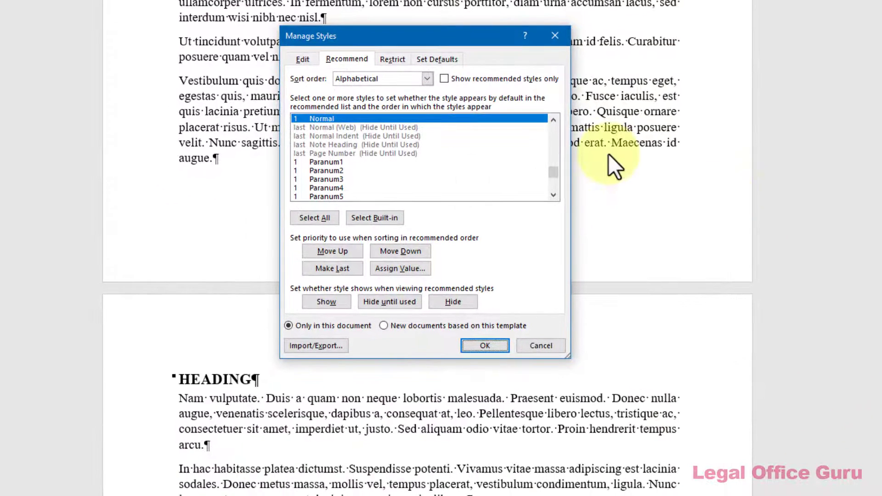
click(426, 81)
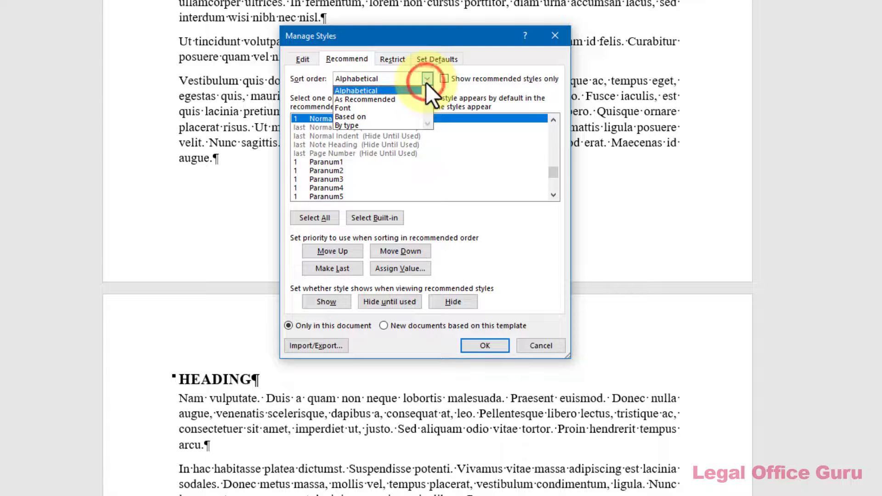
click(426, 83)
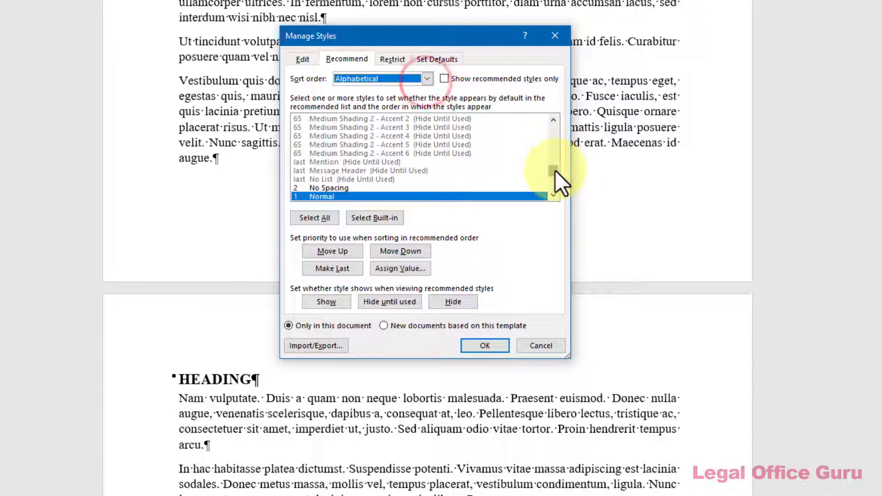
Step: Give Intense Quote last priority, abandoning a typed priority of 99
drag(555, 170, 554, 149)
click(554, 147)
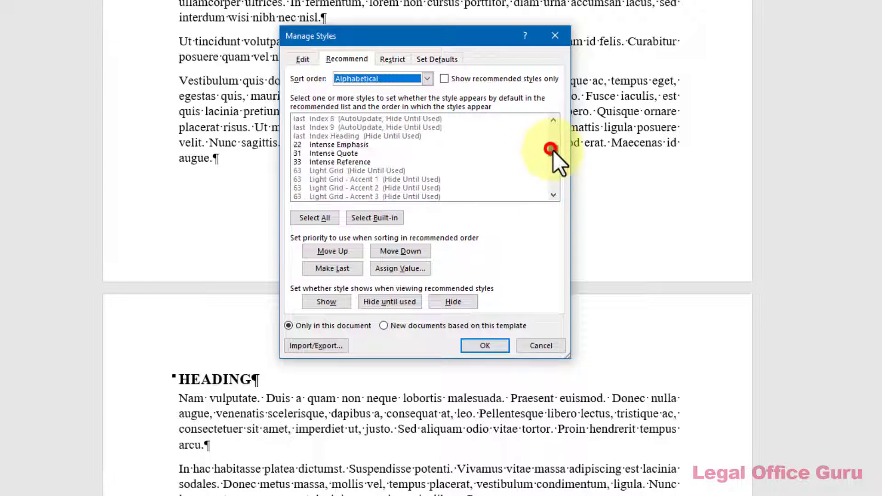
click(354, 153)
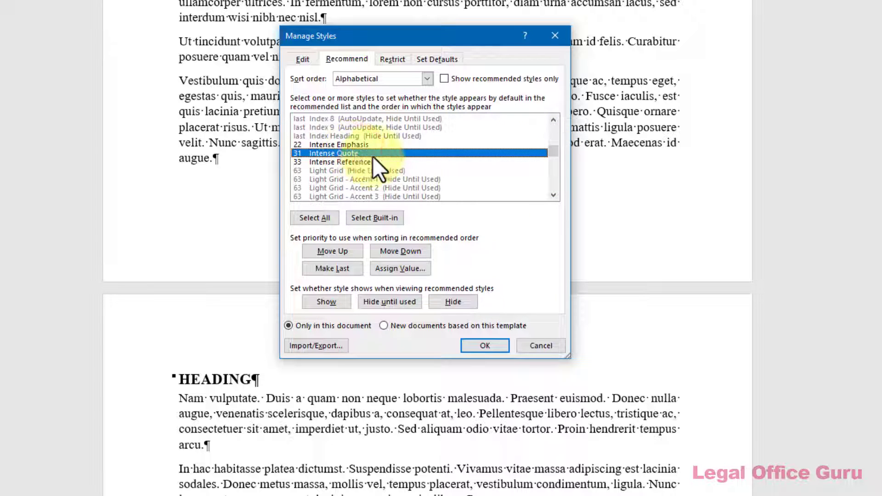
click(418, 271)
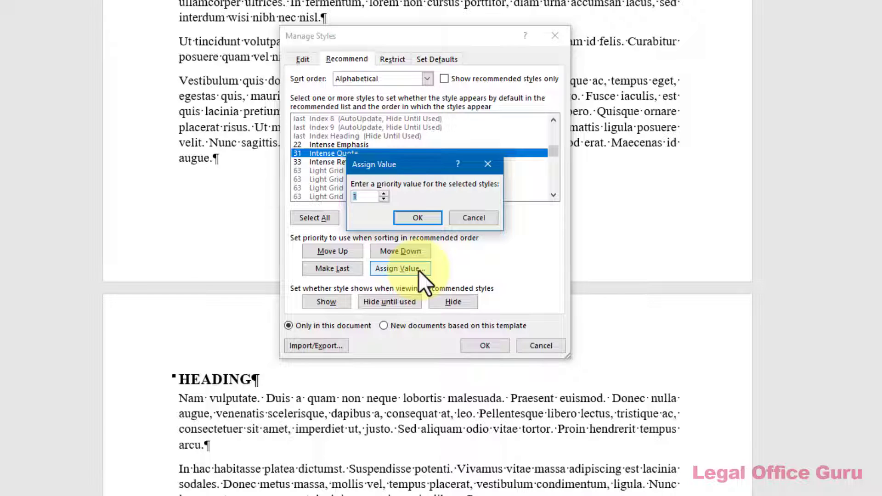
text(99)
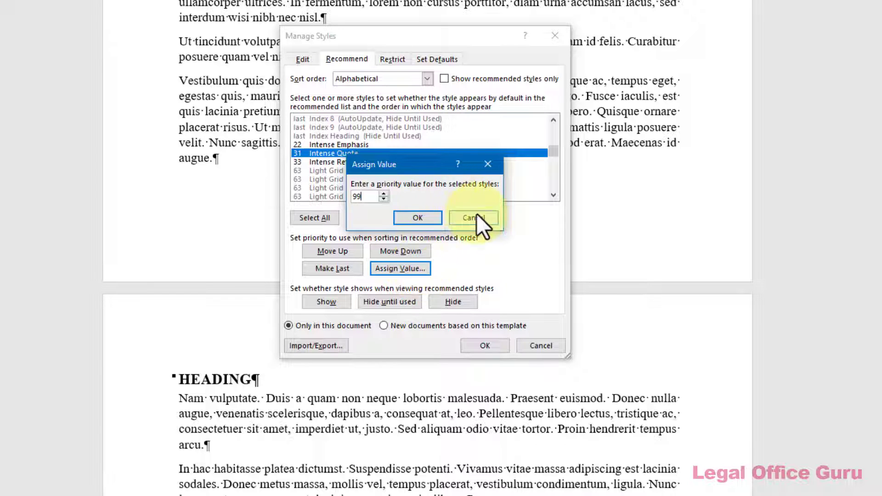
click(478, 216)
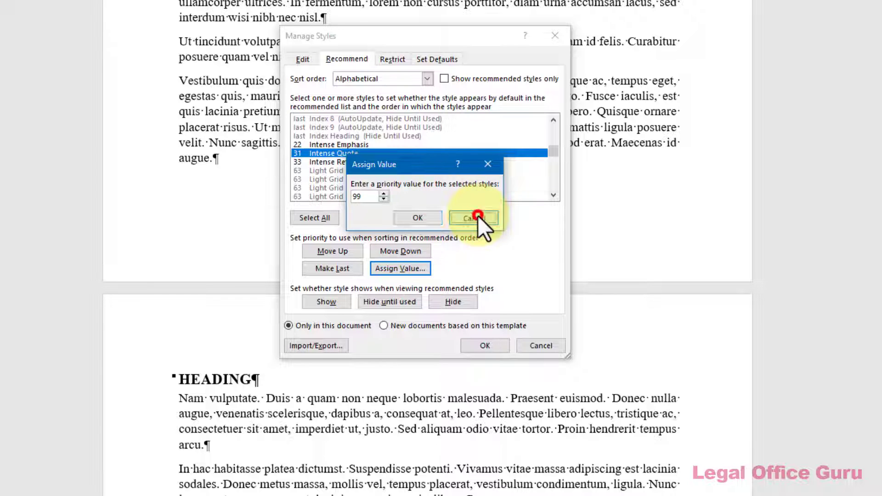
click(349, 268)
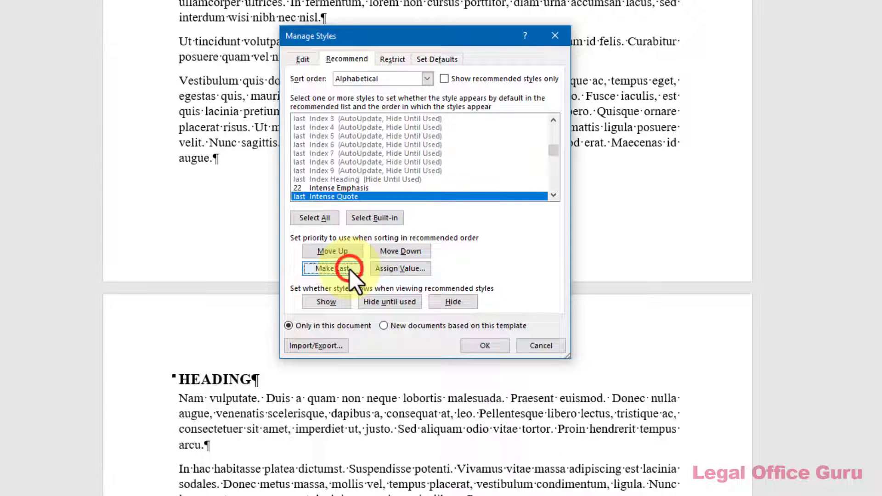
Step: Save the Manage Styles priorities, then switch Case Law Quote's type to Paragraph and back to Linked
click(485, 346)
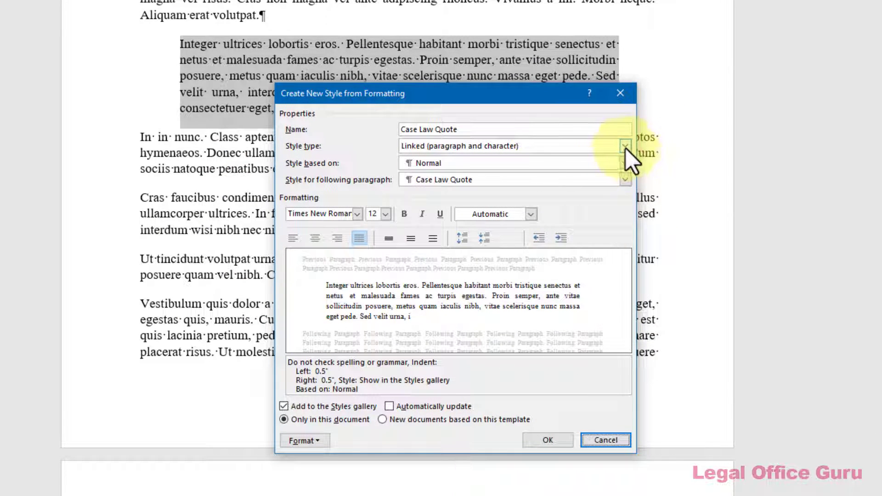
click(625, 146)
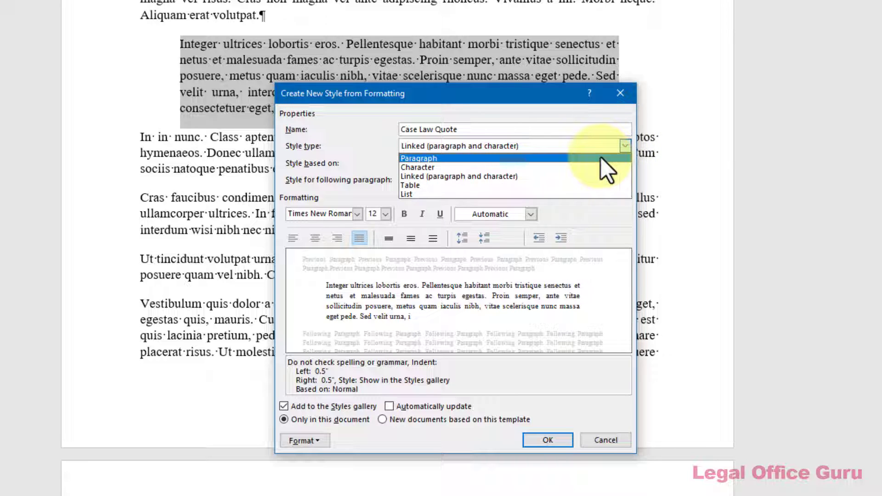
click(600, 157)
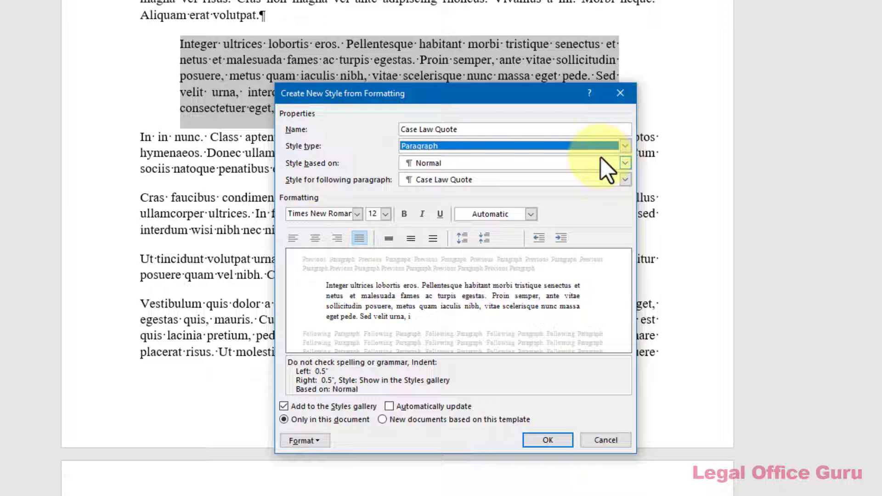
click(624, 146)
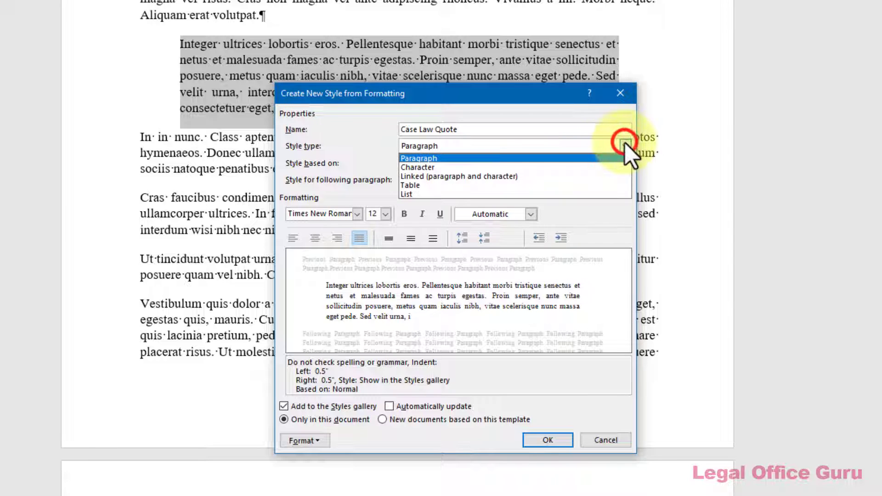
click(604, 177)
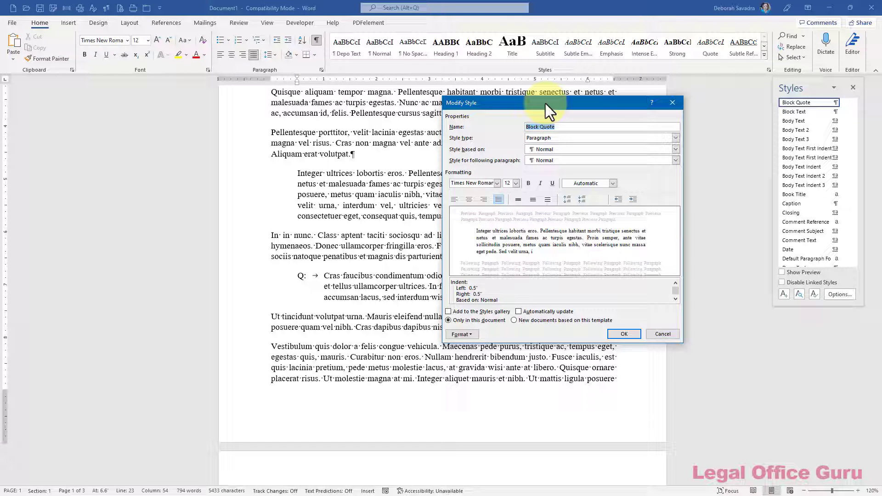
Step: Keep Normal as Block Quote's following style and add an empty Normal paragraph after the quote
click(675, 160)
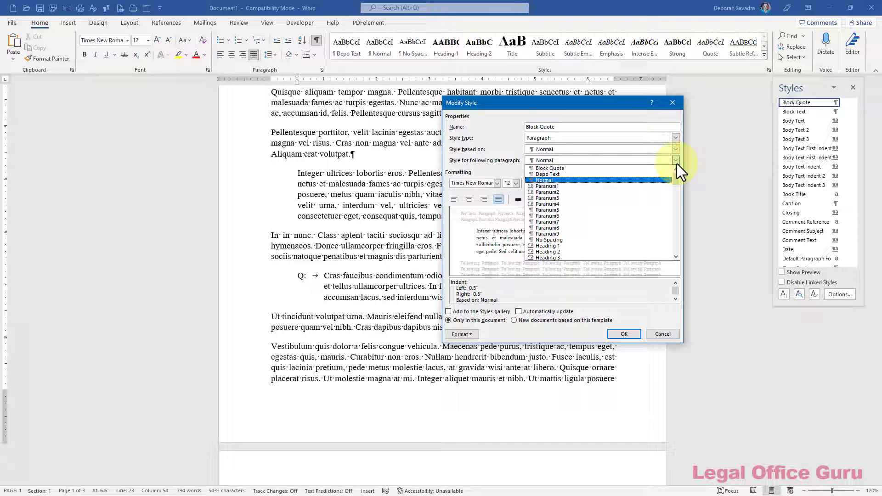
click(675, 161)
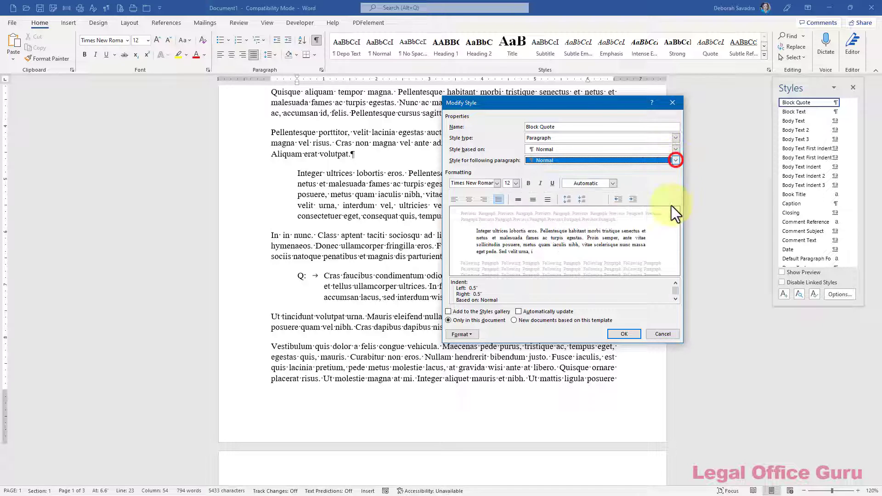
click(624, 333)
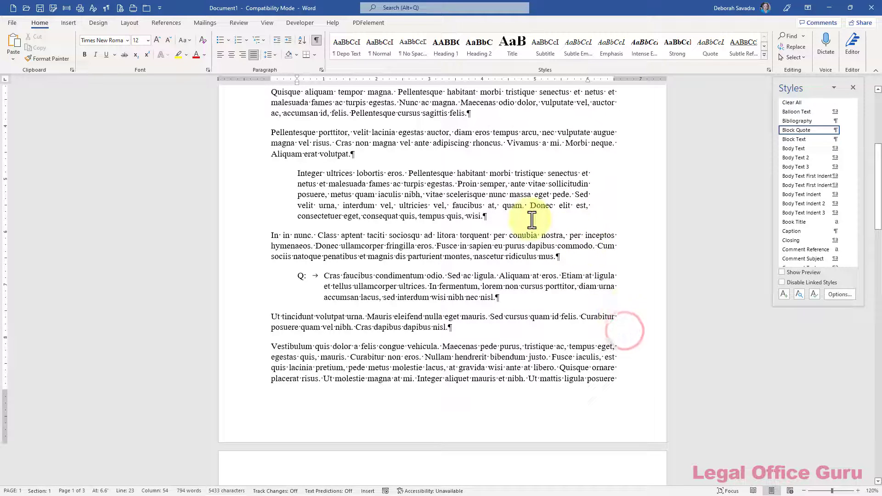
click(531, 222)
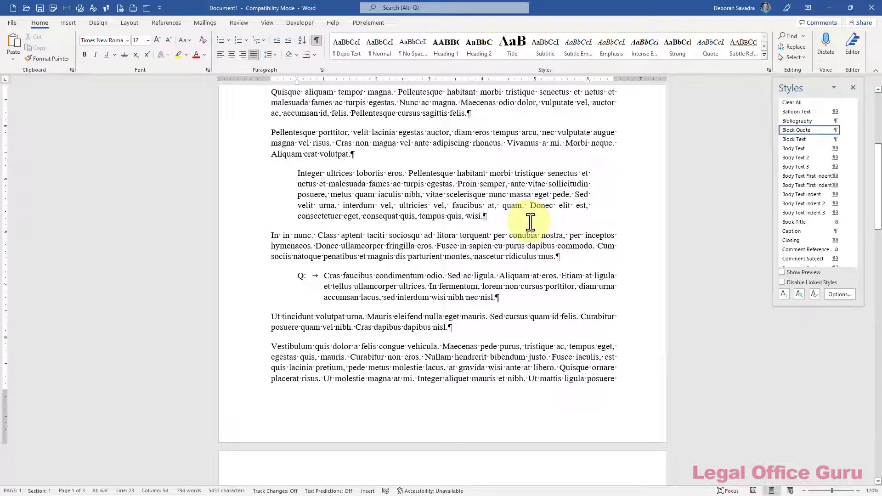
key(Return)
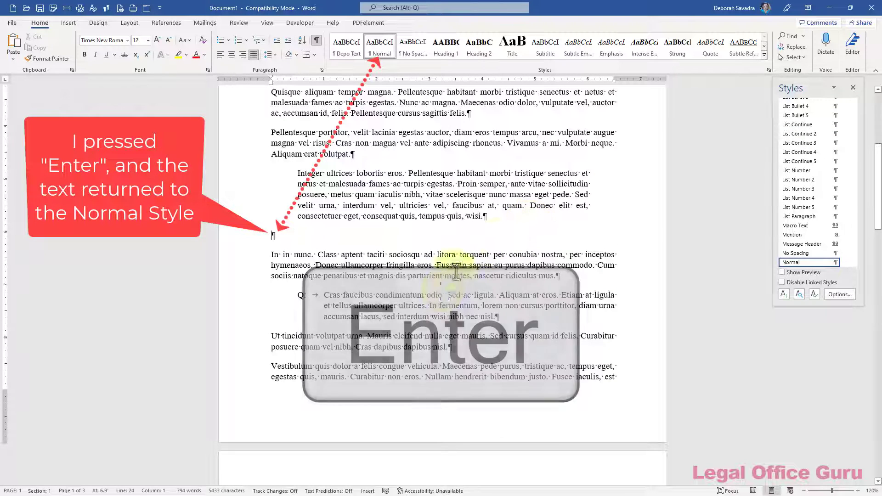
Step: Make Depo Text its own following style, then add a new Depo Text paragraph after the Q: paragraph
click(442, 296)
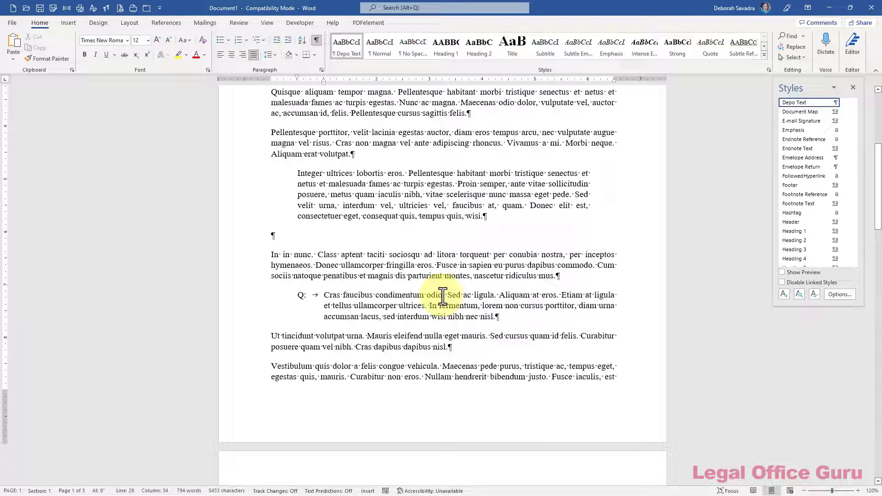
click(843, 102)
click(806, 126)
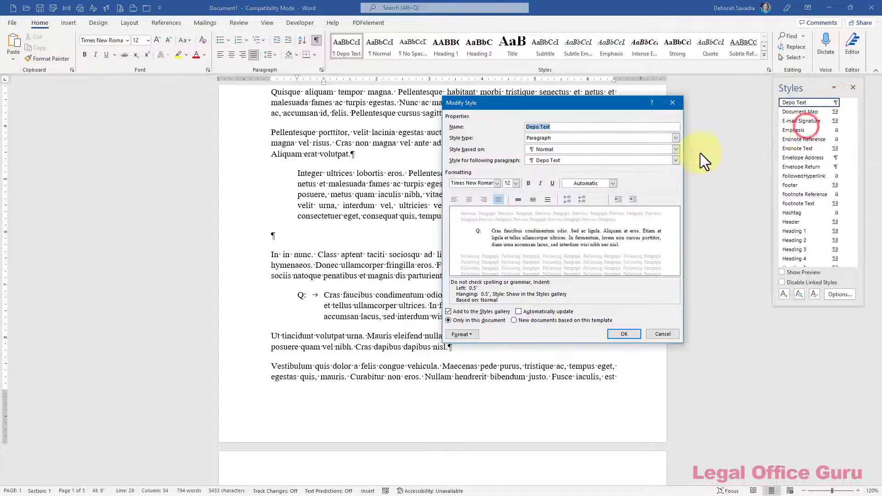
click(675, 161)
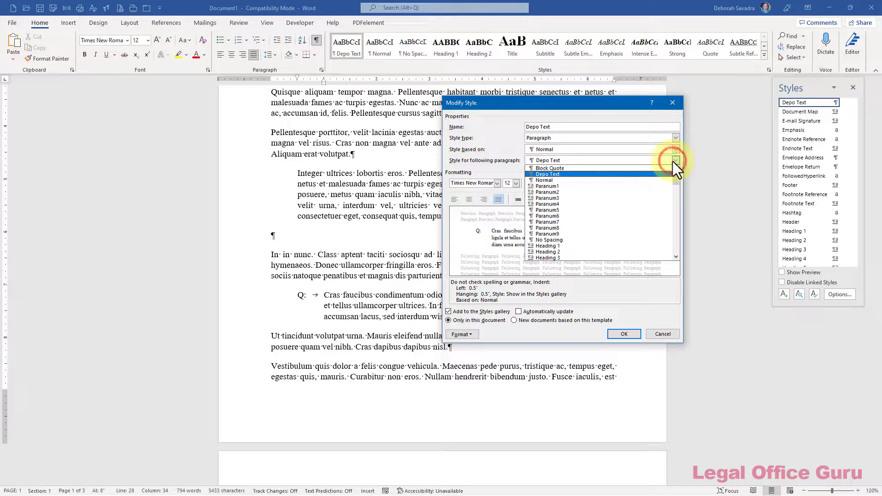
click(674, 159)
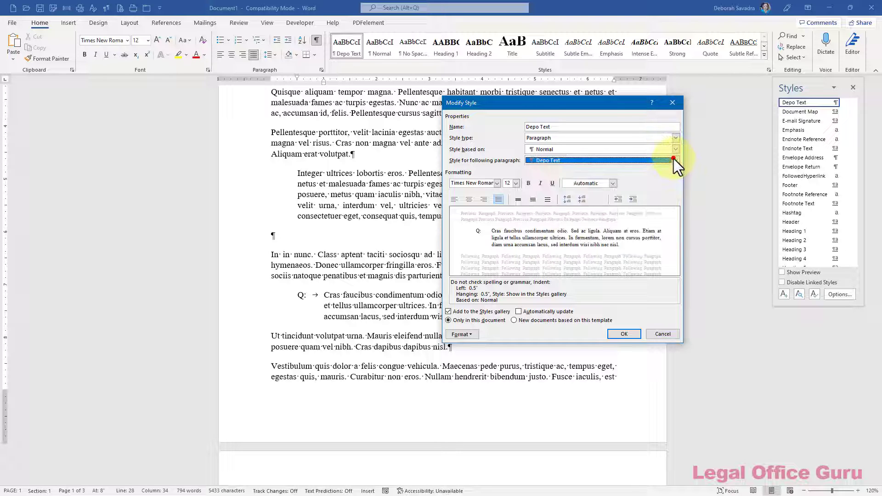
click(623, 332)
key(Return)
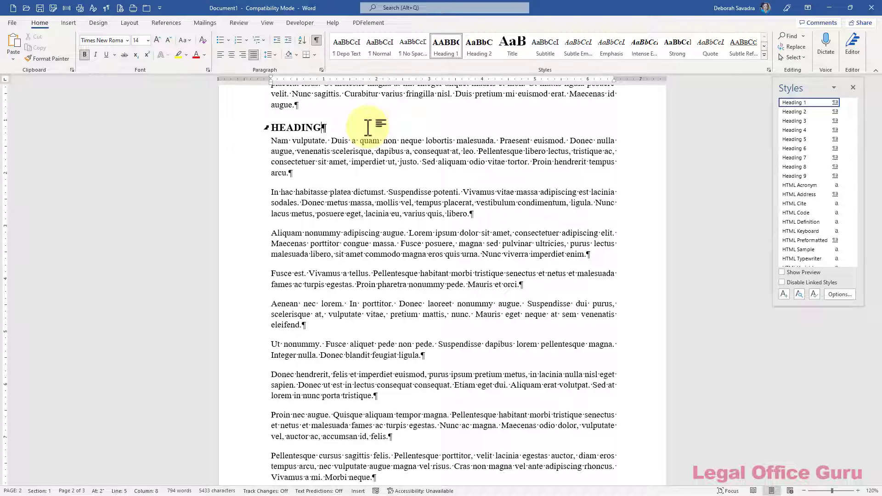
Step: Twice add and delete an empty paragraph below HEADING, leaving none behind
key(Return)
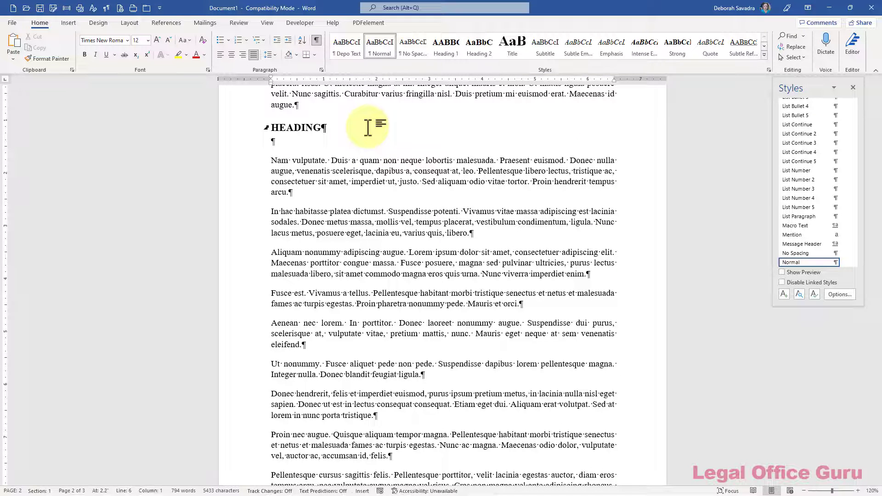
key(BackSpace)
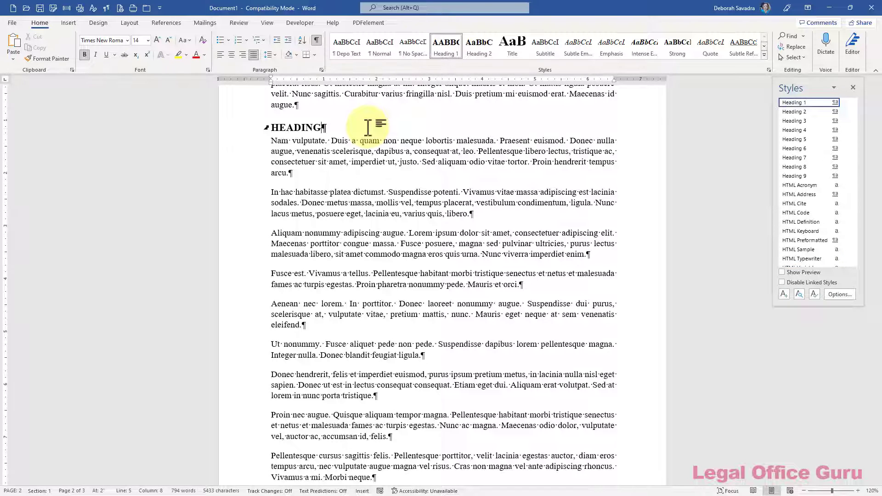
key(Return)
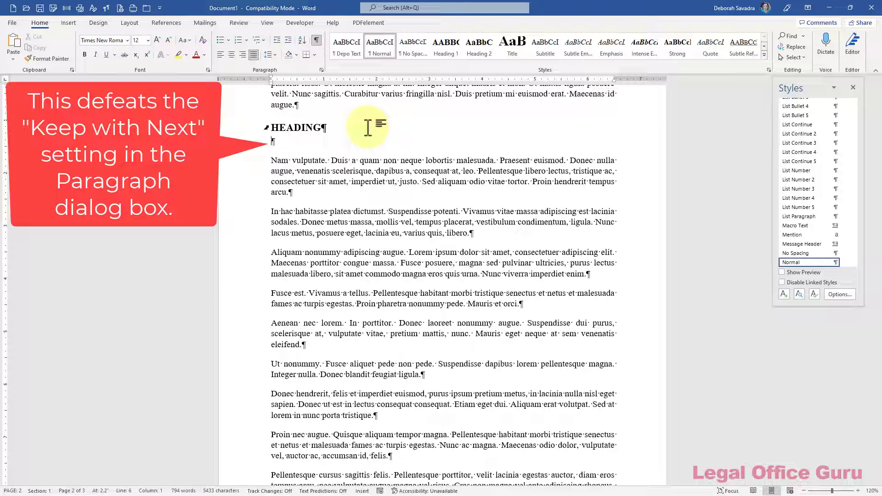
key(BackSpace)
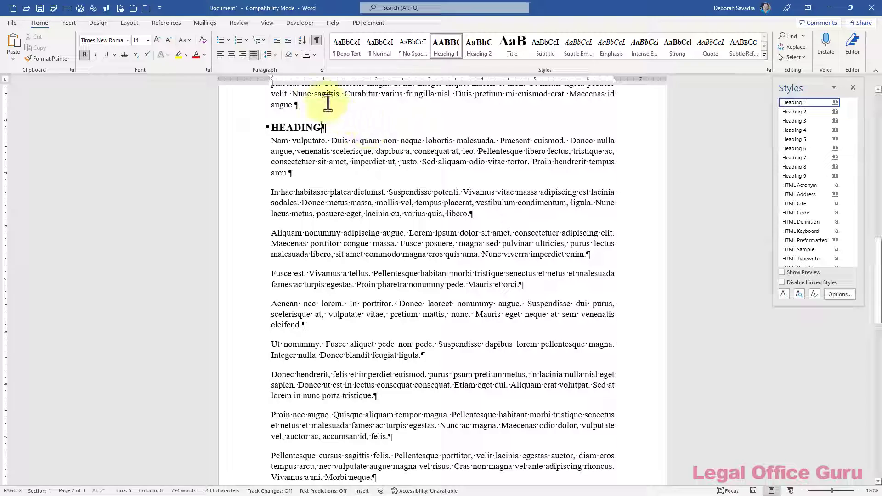
click(321, 71)
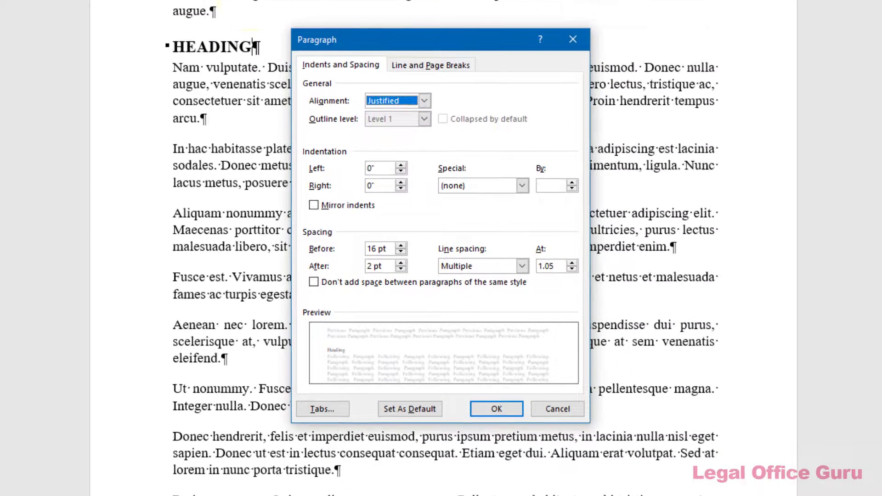
click(401, 263)
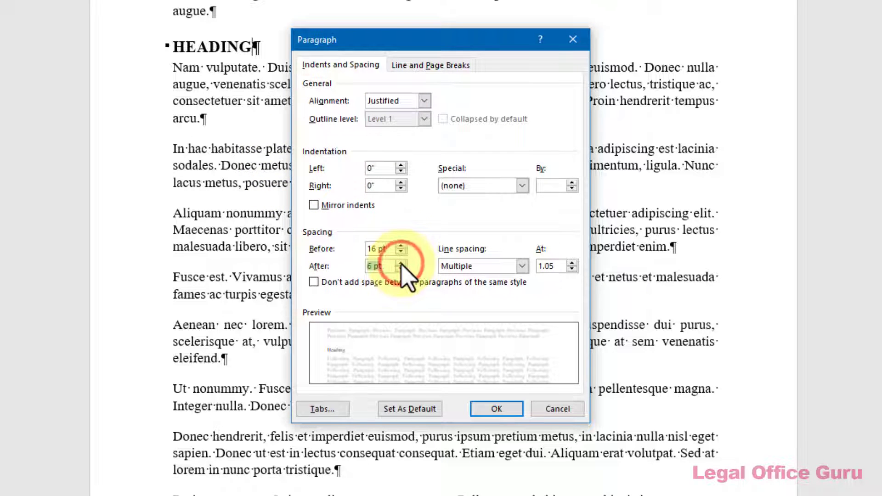
click(546, 409)
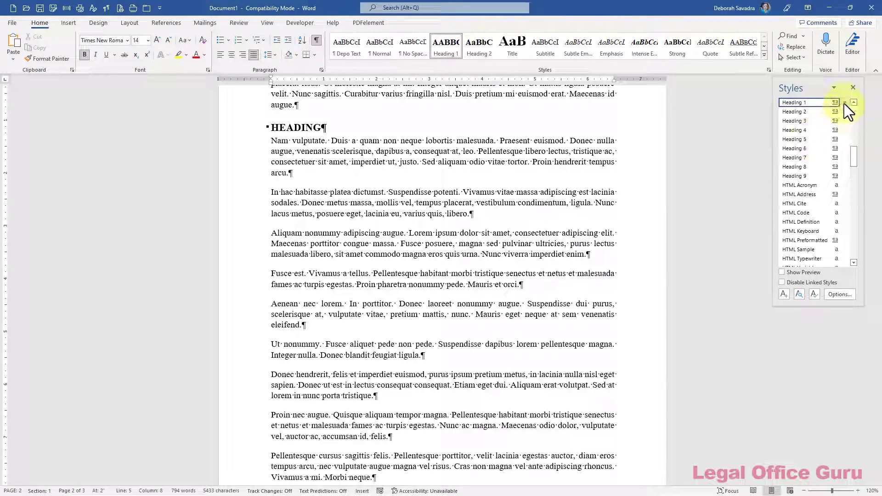
Step: Change the Heading 1 style's paragraph spacing after to 12 pt
click(845, 102)
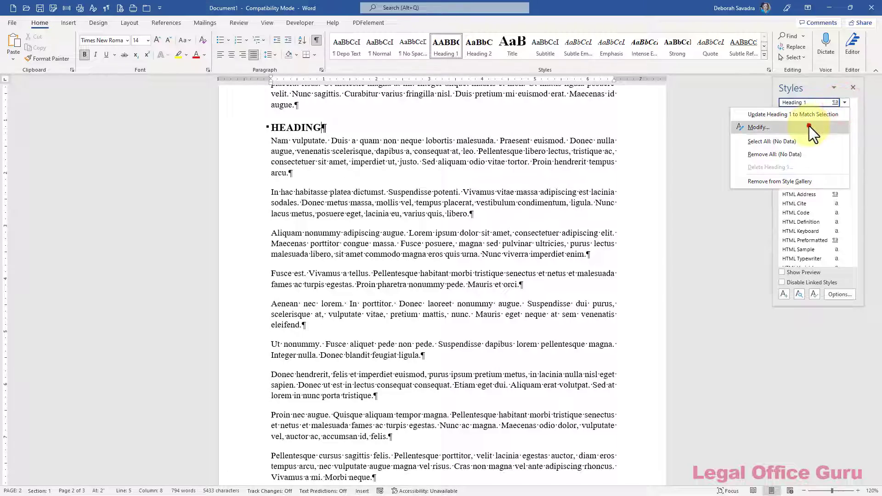
click(810, 126)
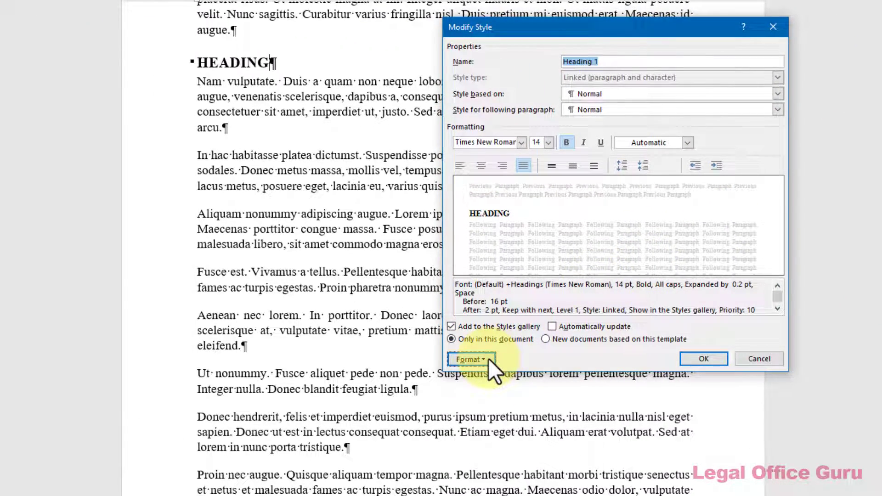
click(488, 360)
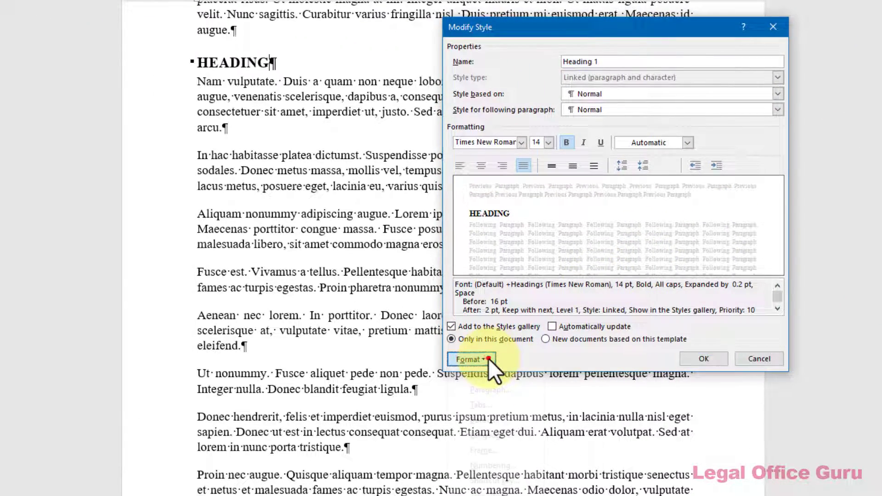
click(492, 391)
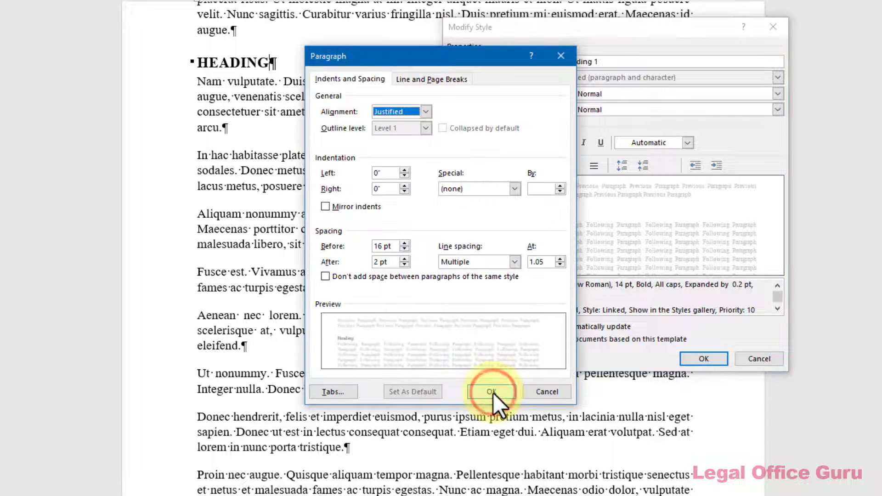
click(404, 259)
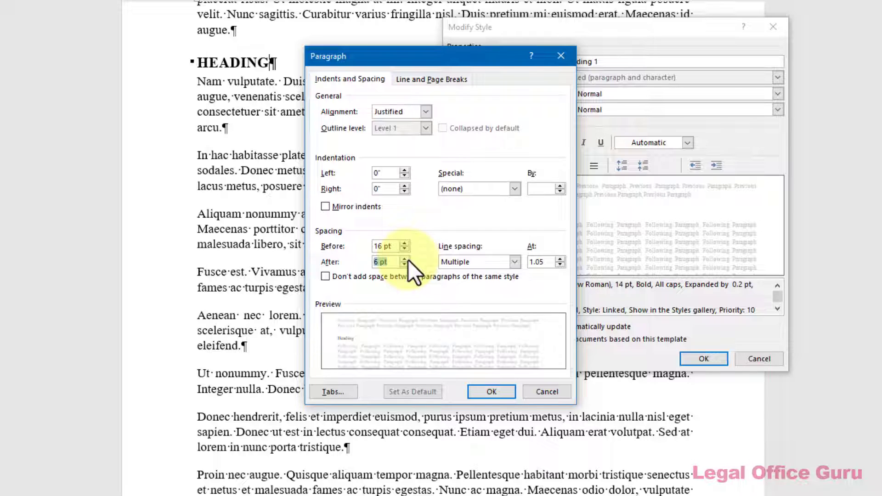
click(376, 262)
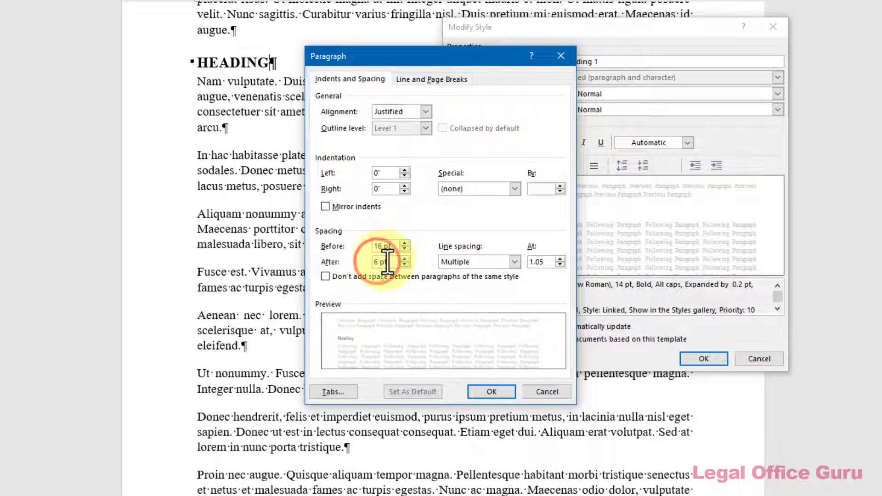
key(BackSpace)
text(12)
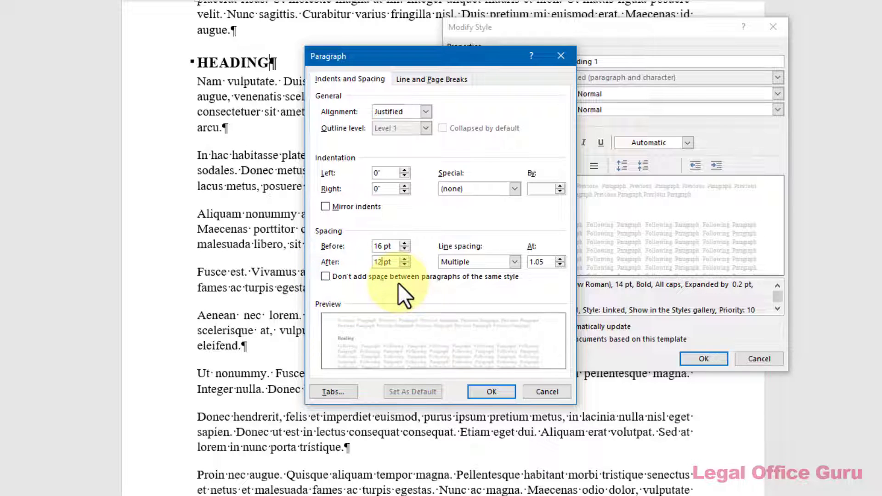
click(485, 393)
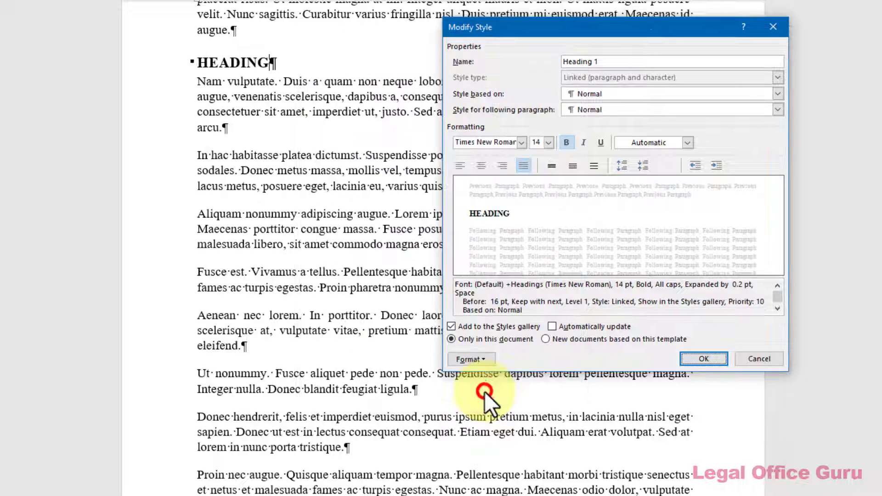
click(703, 359)
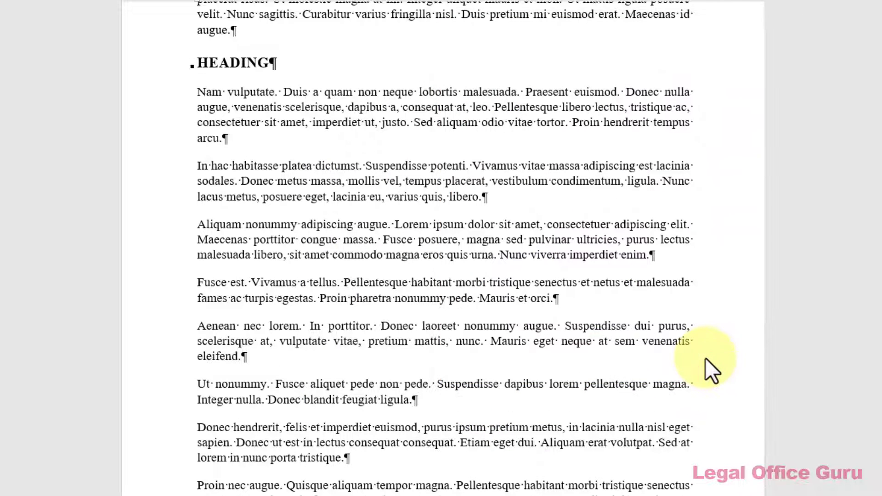